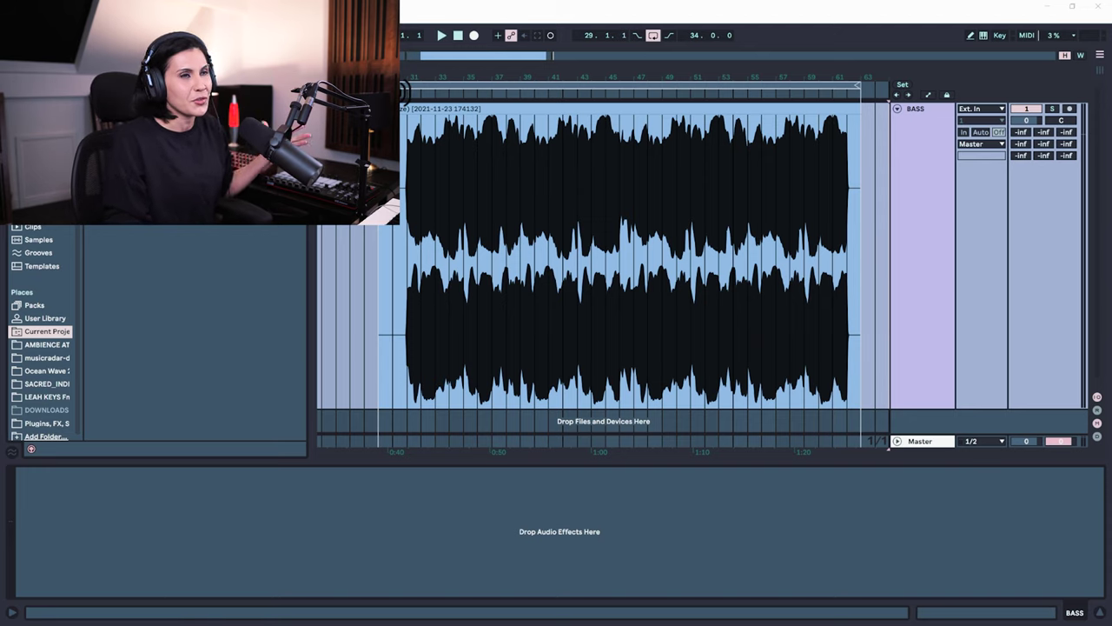
Step: Play the BASS clip from about bar 31 to hear the original low end
left_click(404, 91)
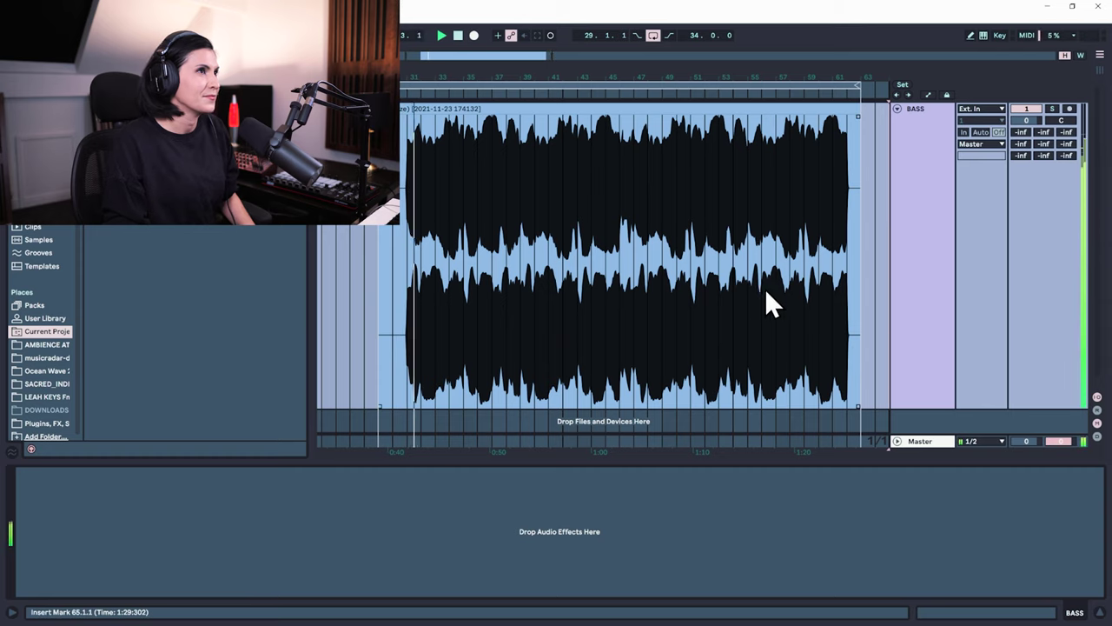
left_click(915, 324)
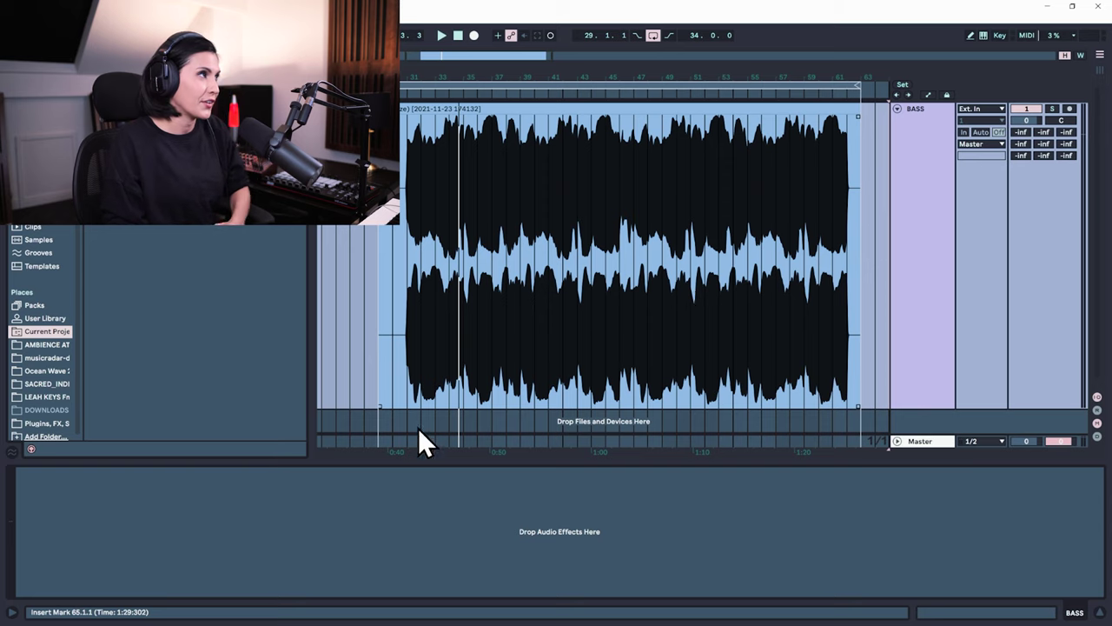
Step: Add a Utility effect to the BASS track and enable Bass Mono at 134 Hz instead of full Mono
scroll(54, 251, "up", 3)
left_click(63, 231)
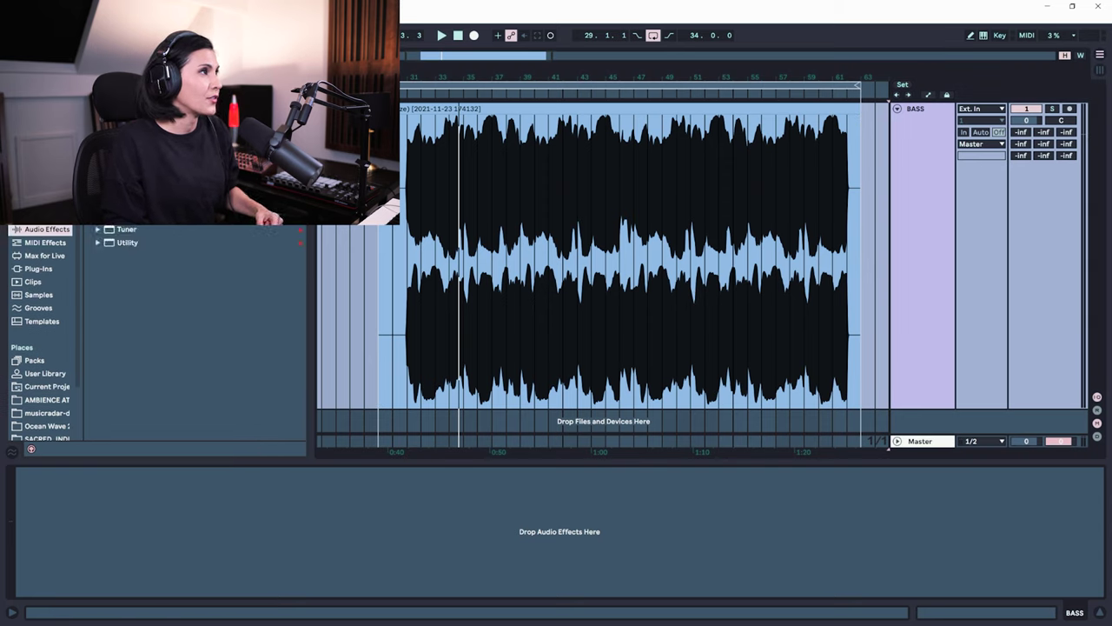
left_click_drag(123, 244, 931, 223)
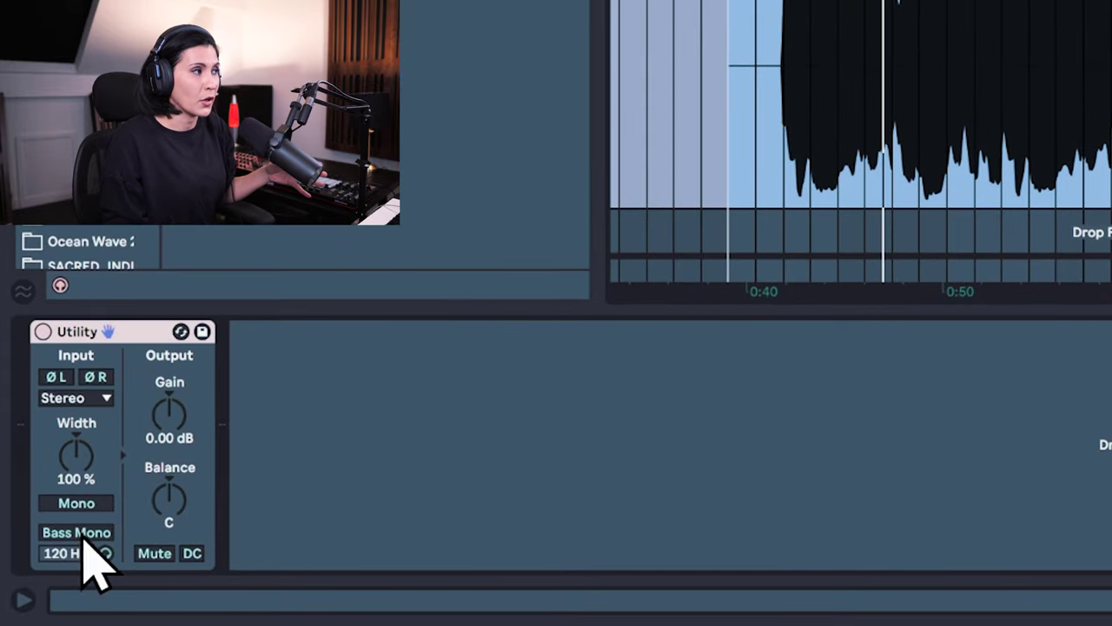
left_click(80, 504)
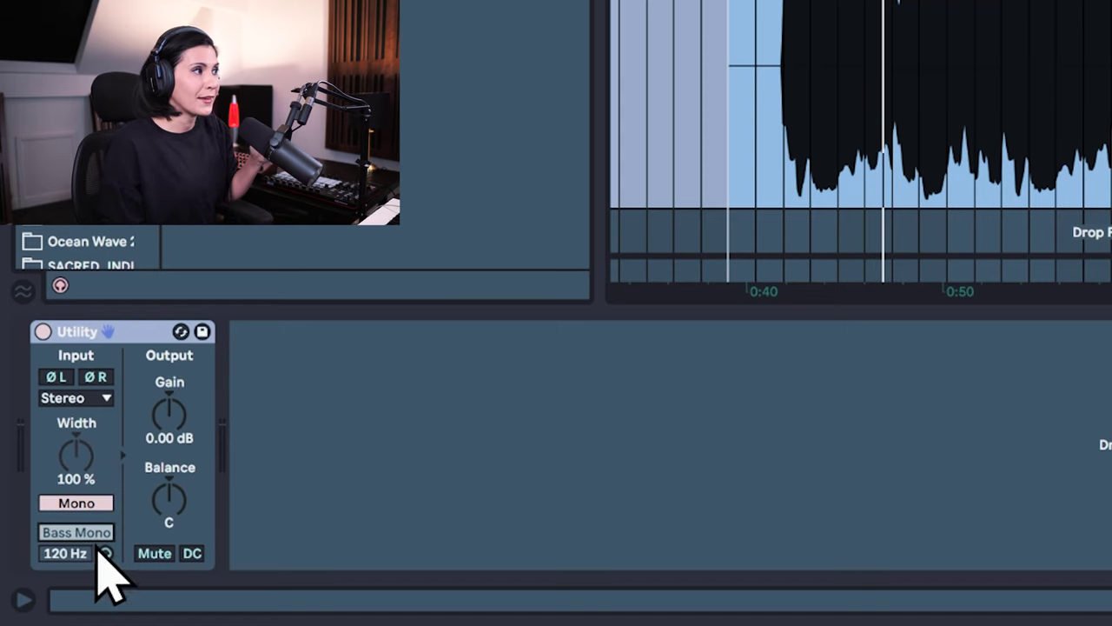
mouse_move(72, 554)
left_mouse_down()
mouse_move(73, 530)
mouse_move(72, 565)
left_mouse_up()
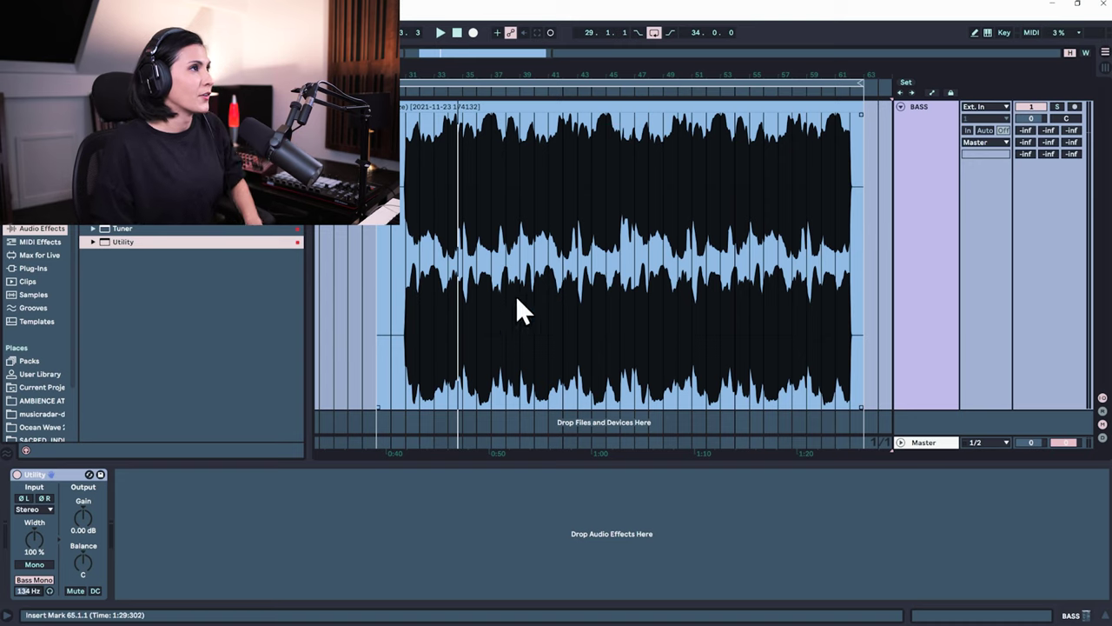
Step: Play the BASS clip repeatedly from bar 31 to audition the Utility's Bass Mono setting
left_click(405, 89)
key("space")
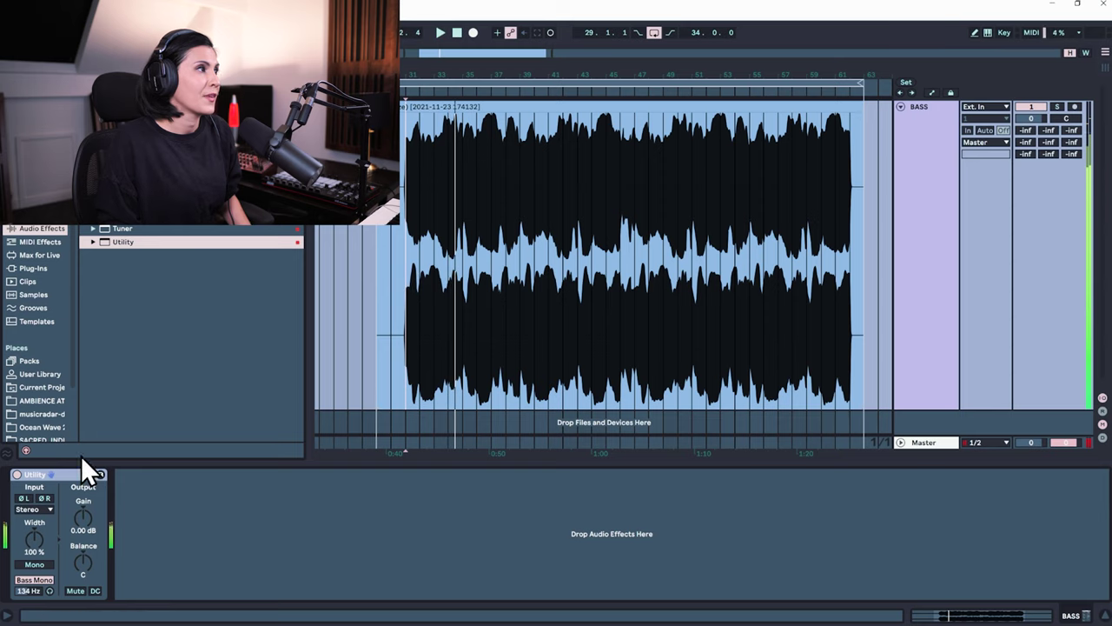
key("space")
key("space")
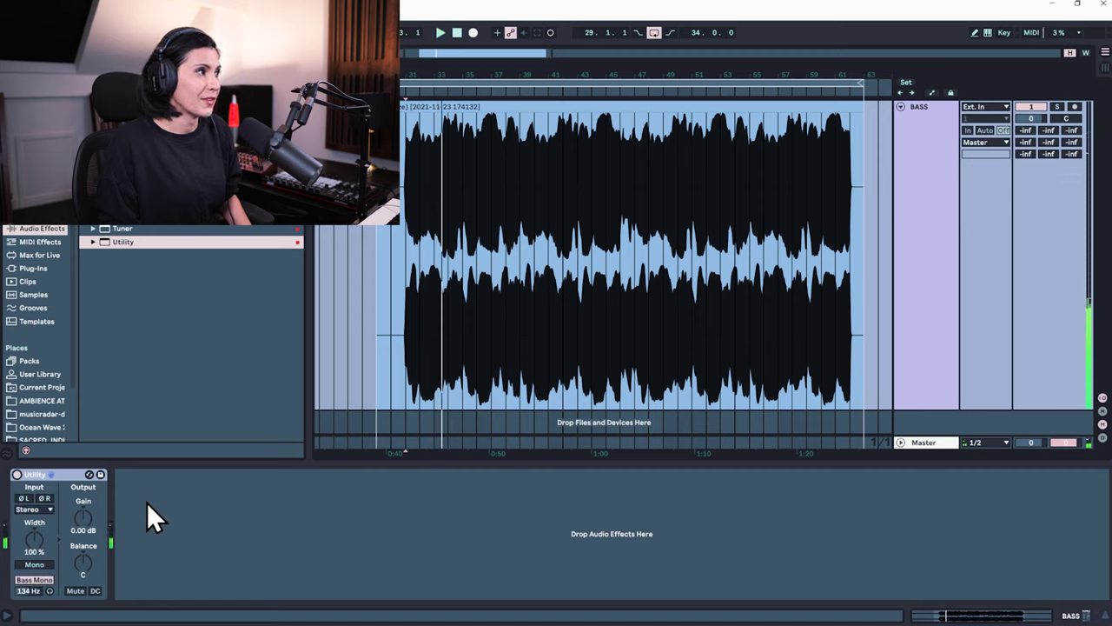
key("space")
key("space")
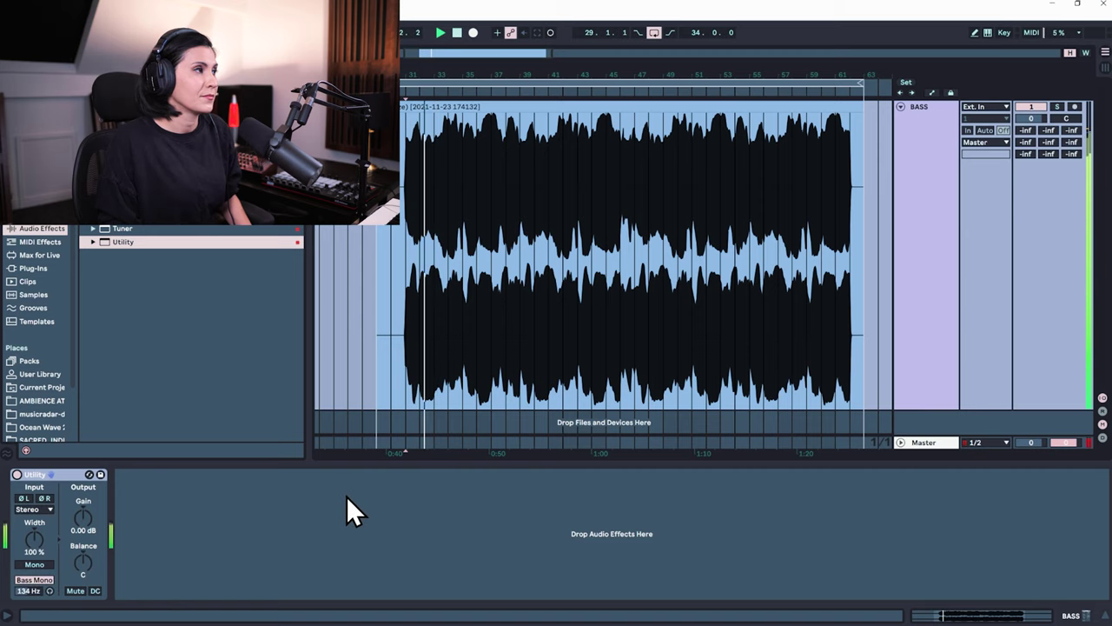
key("space")
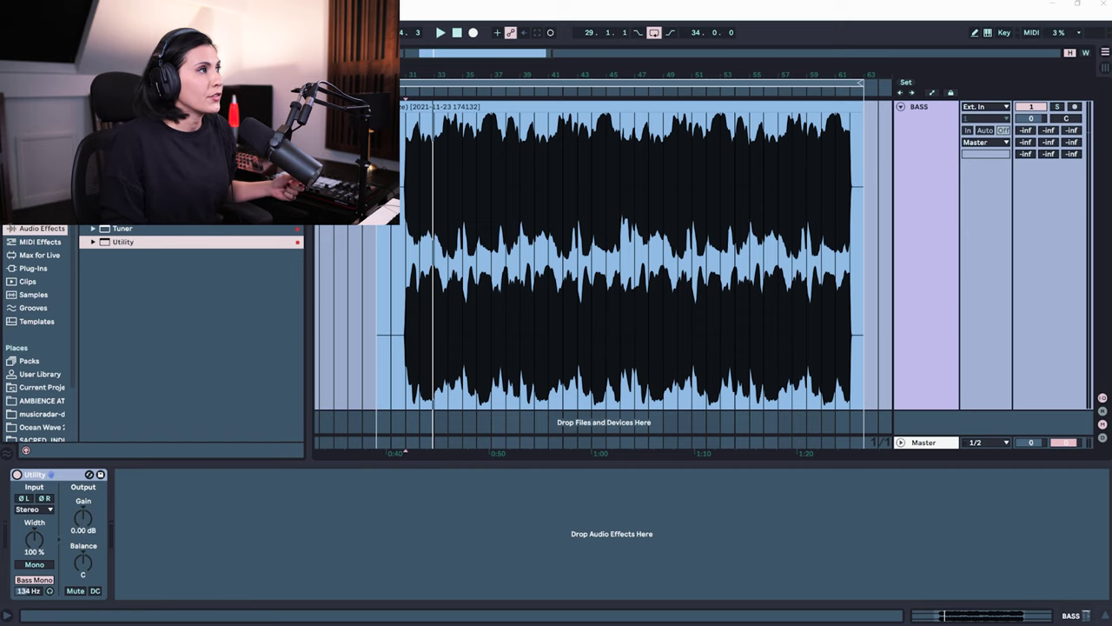
Step: Add an Audio Effect Rack after Utility and create three empty chains in it
left_click_drag(282, 368, 287, 578)
left_click(122, 521)
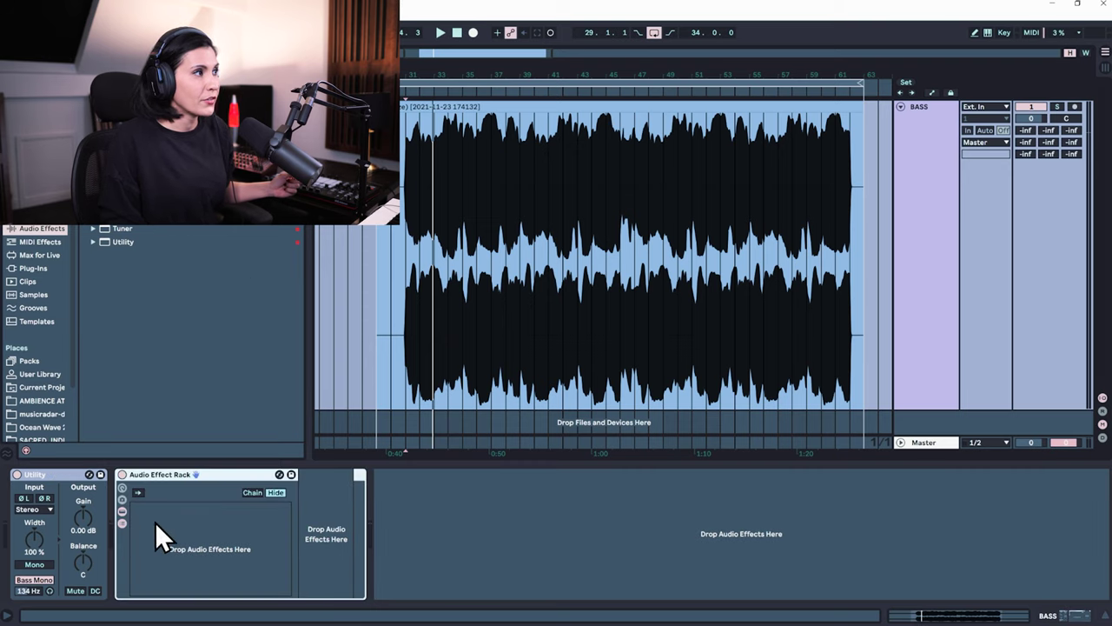
right_click(211, 525)
left_click(225, 533)
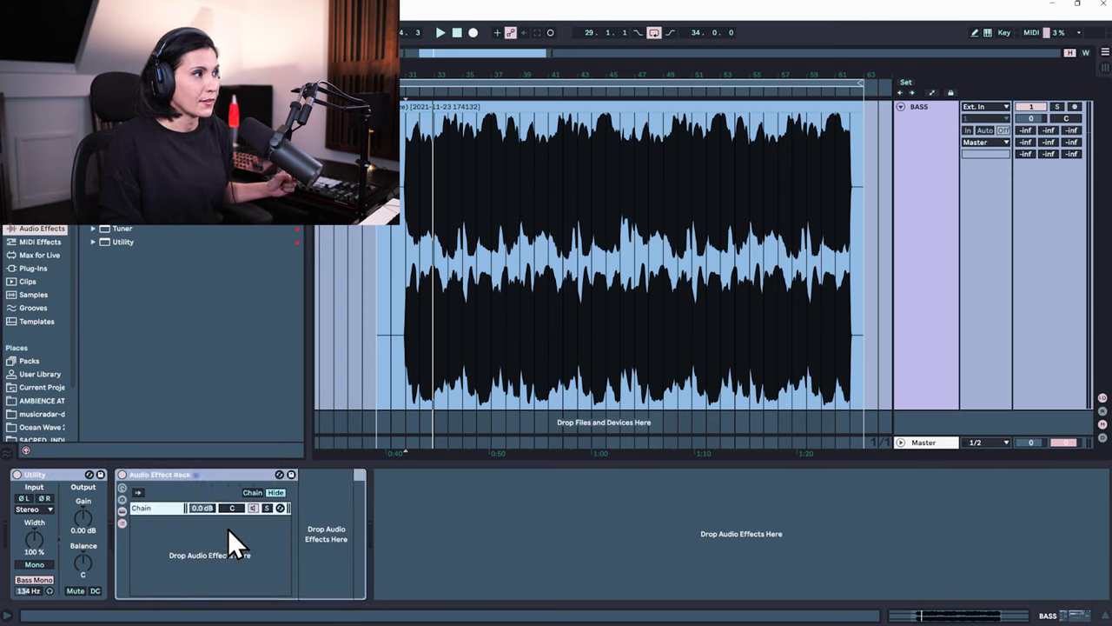
right_click(181, 525)
left_click(208, 531)
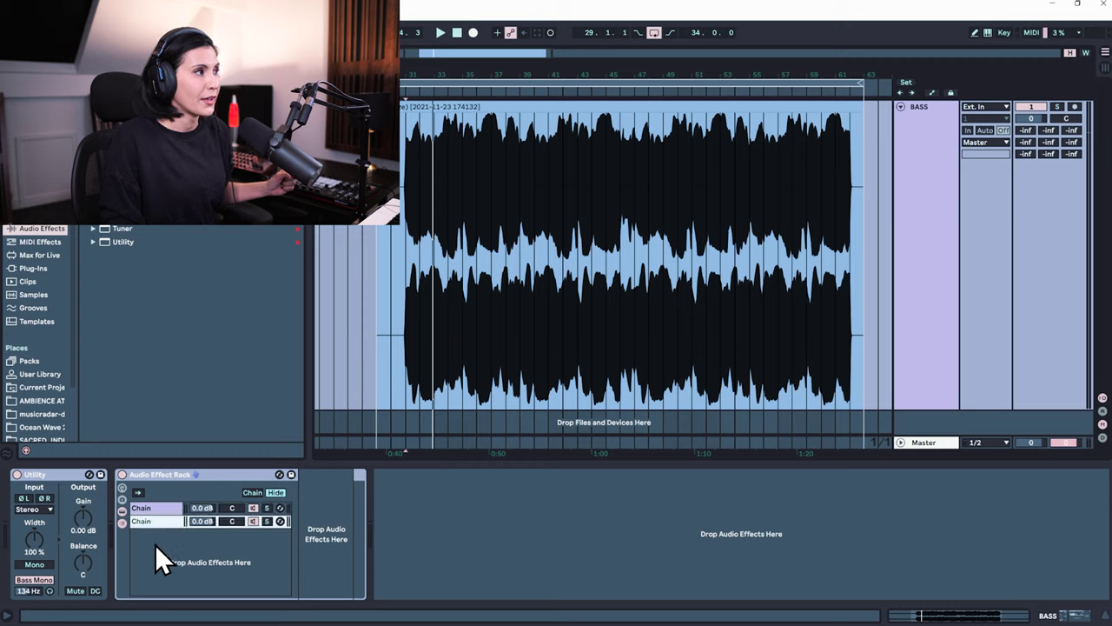
right_click(164, 543)
left_click(180, 550)
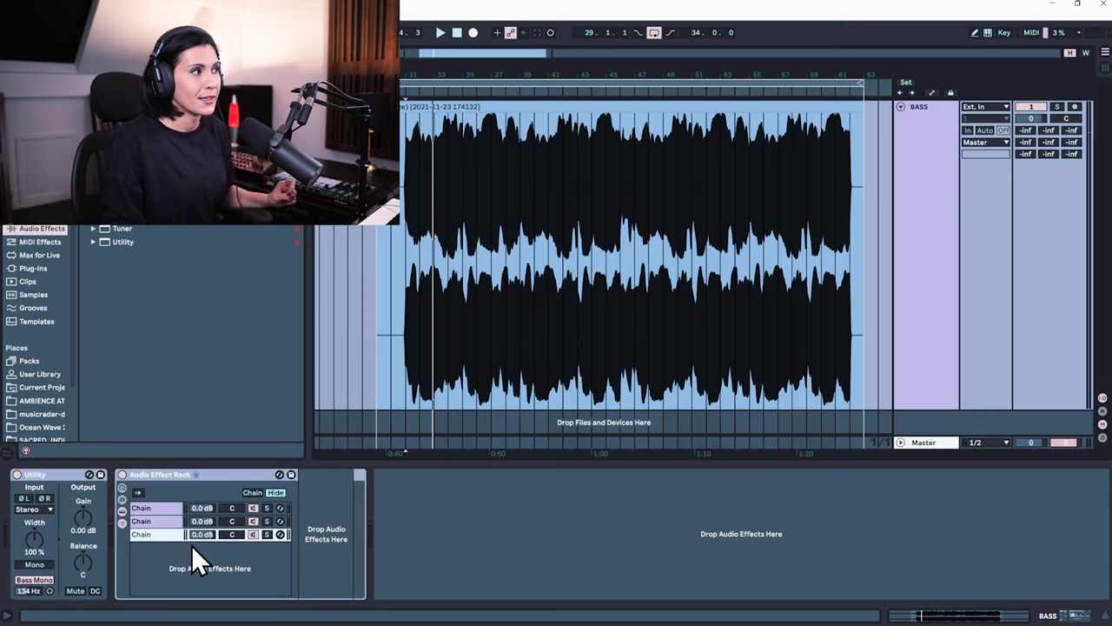
Step: Rename the rack's three chains LOW, MID RANGE and HIGH END in order
left_click(150, 510)
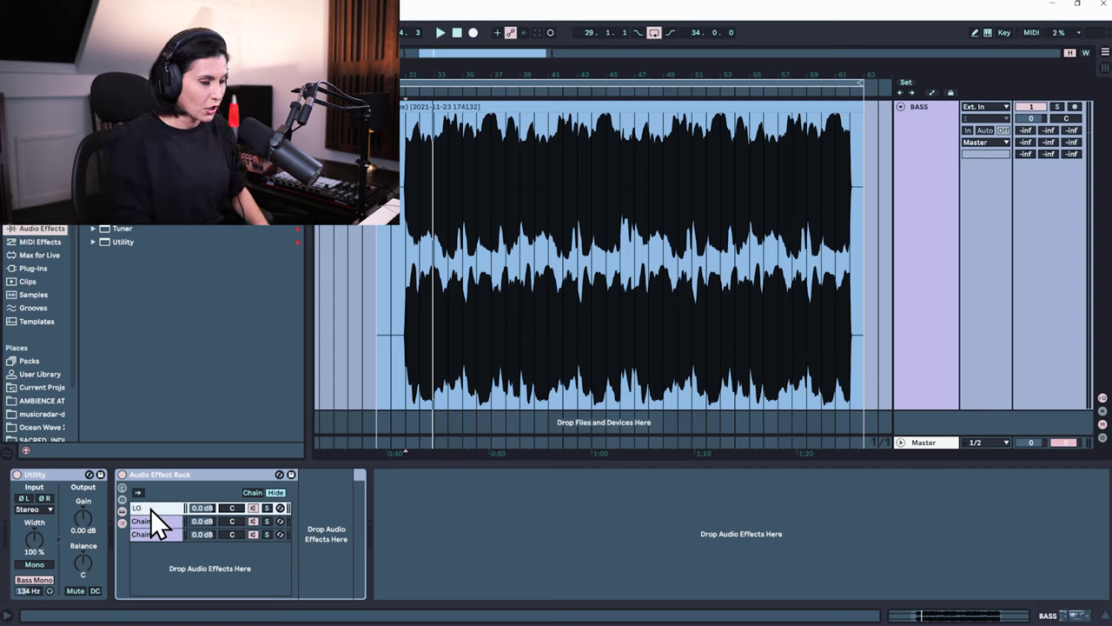
left_click(158, 520)
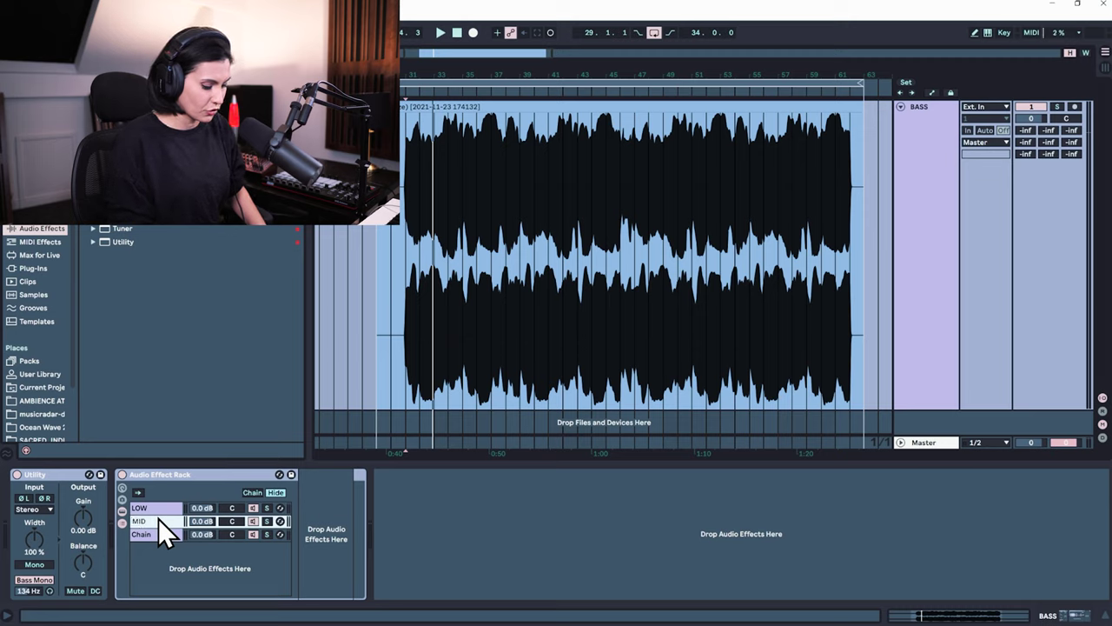
left_click(165, 536)
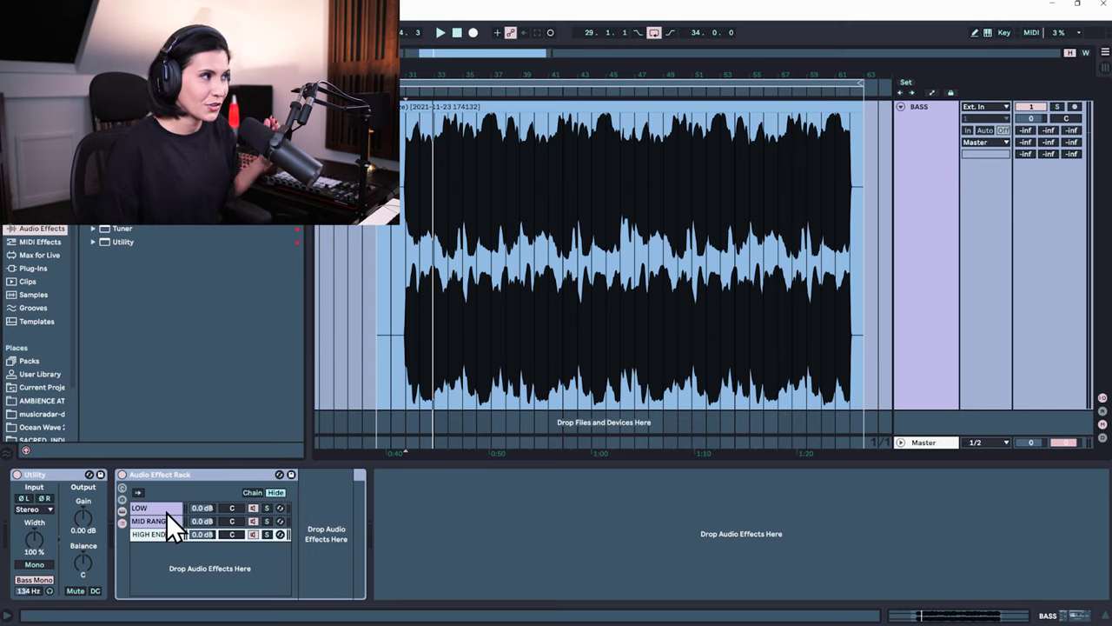
key("Return")
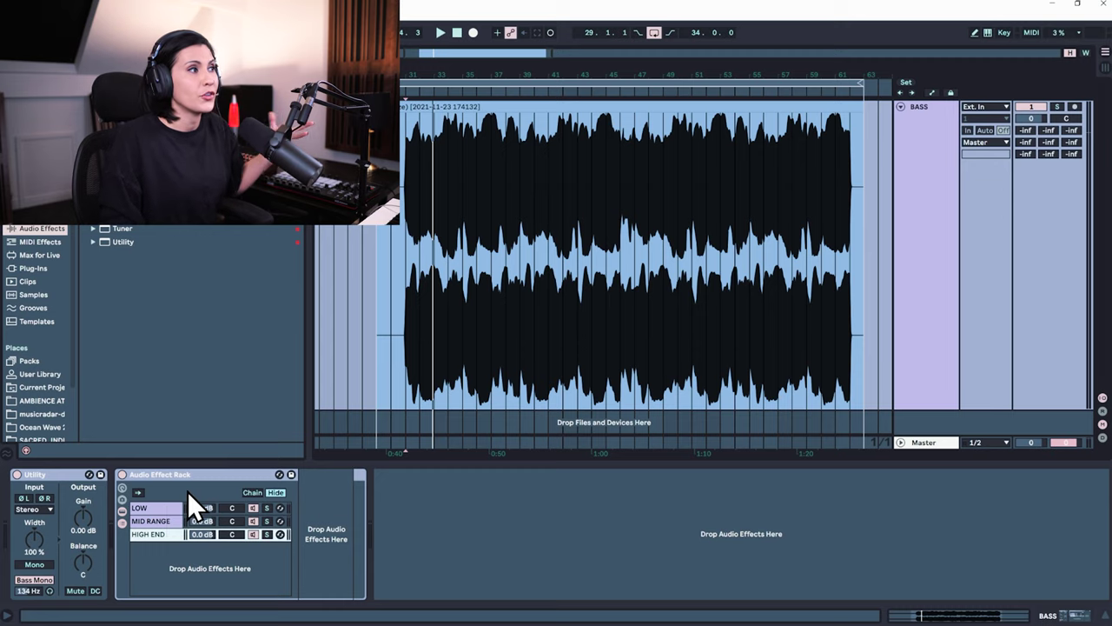
left_click(163, 510)
left_click(163, 521)
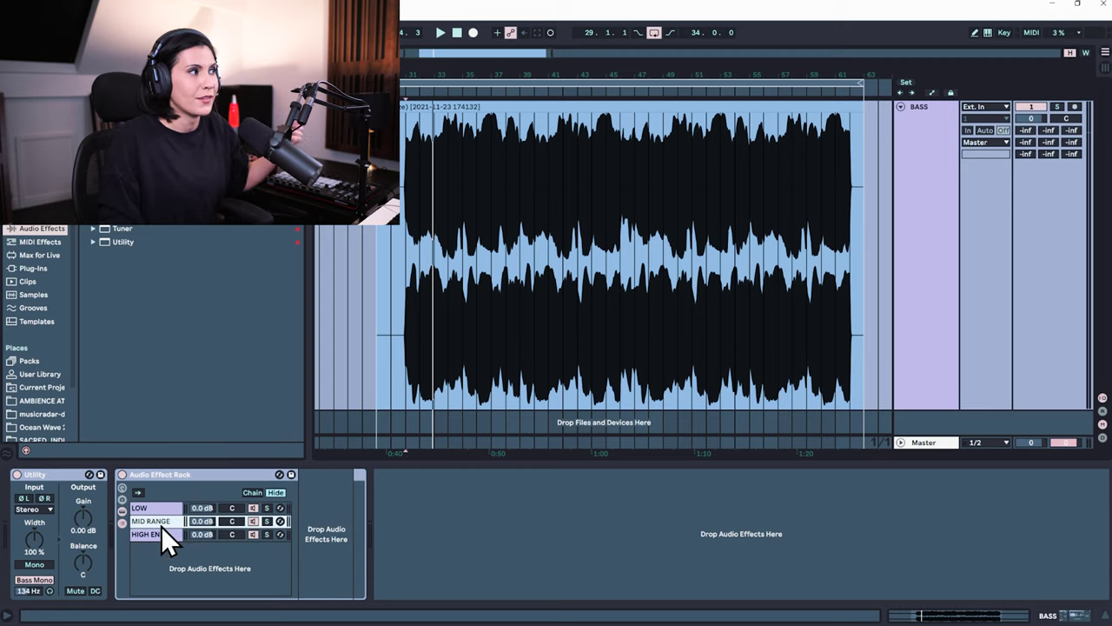
left_click(170, 534)
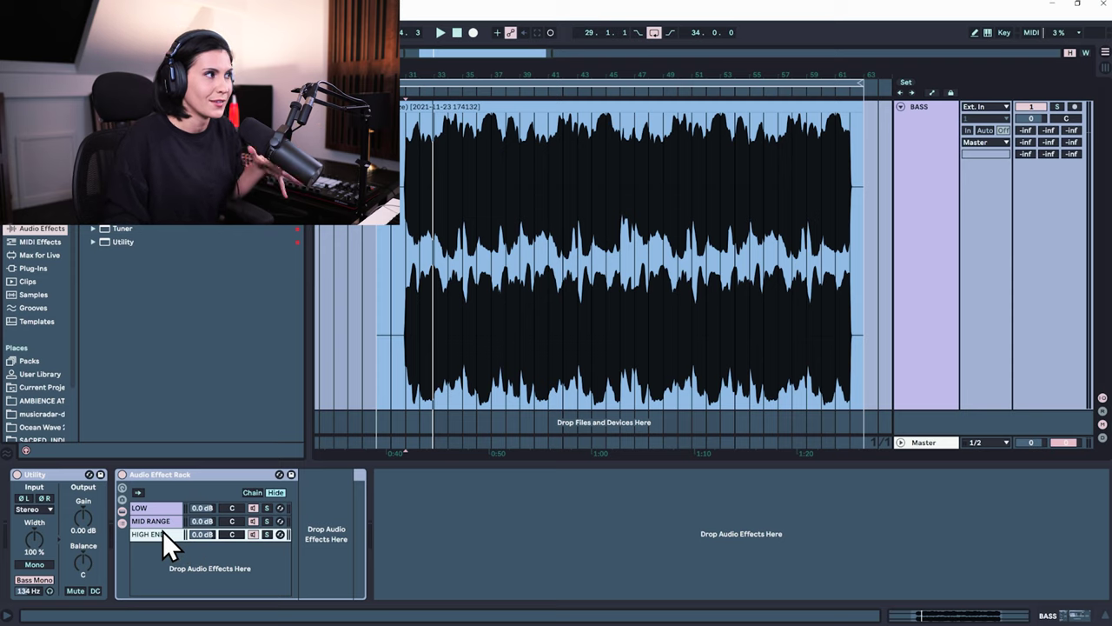
Step: Set the volume of the LOW, MID RANGE and HIGH END chains to -9.0 dB each
left_click(203, 508)
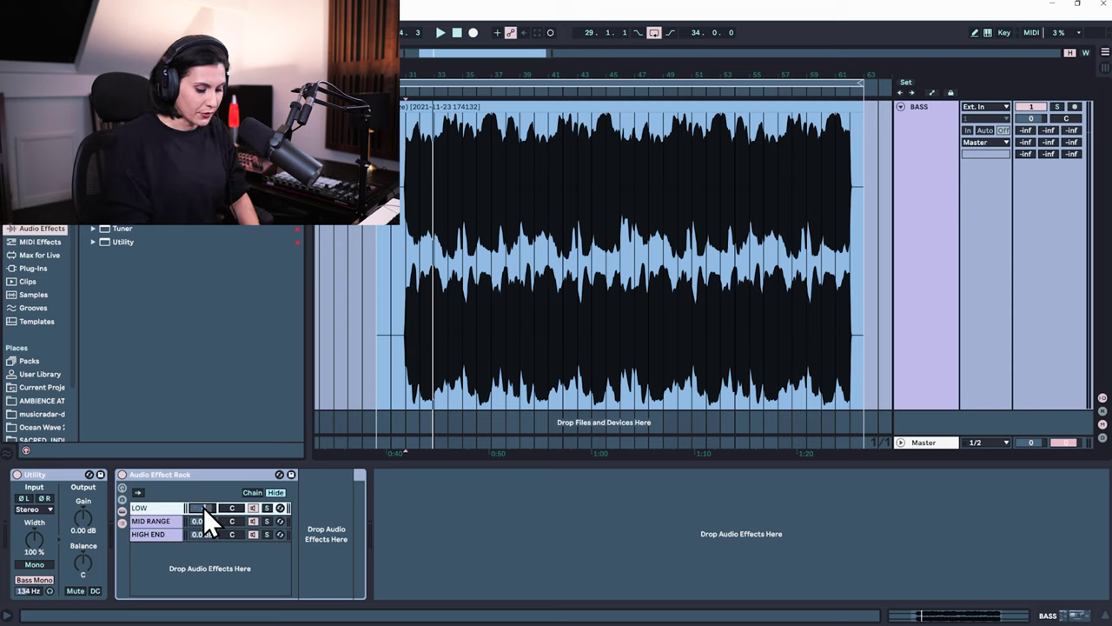
left_click(198, 521)
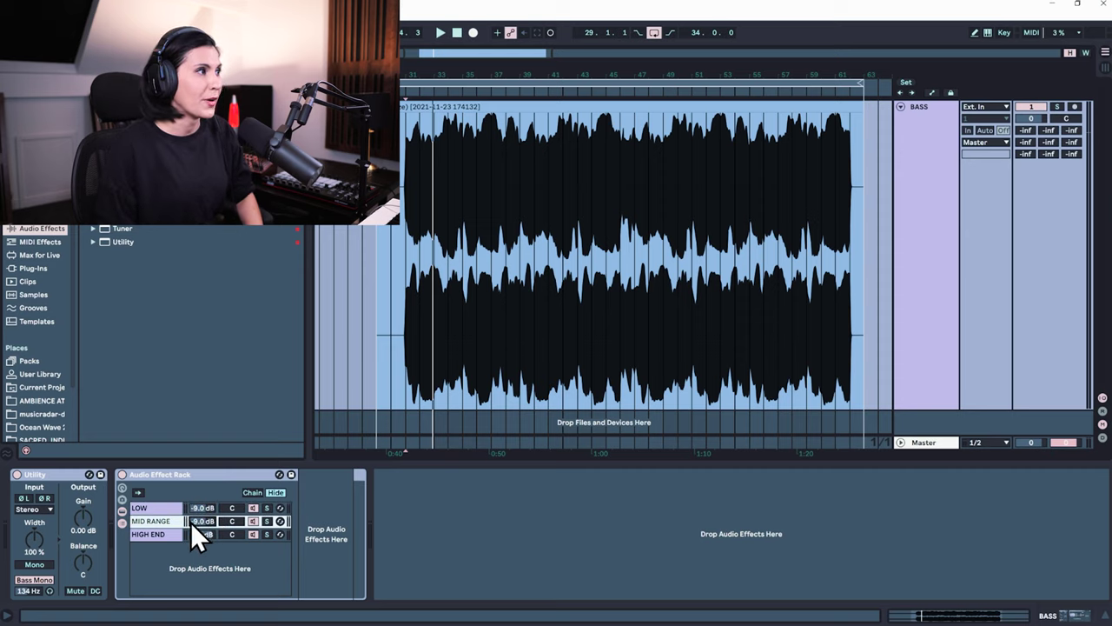
left_click(203, 534)
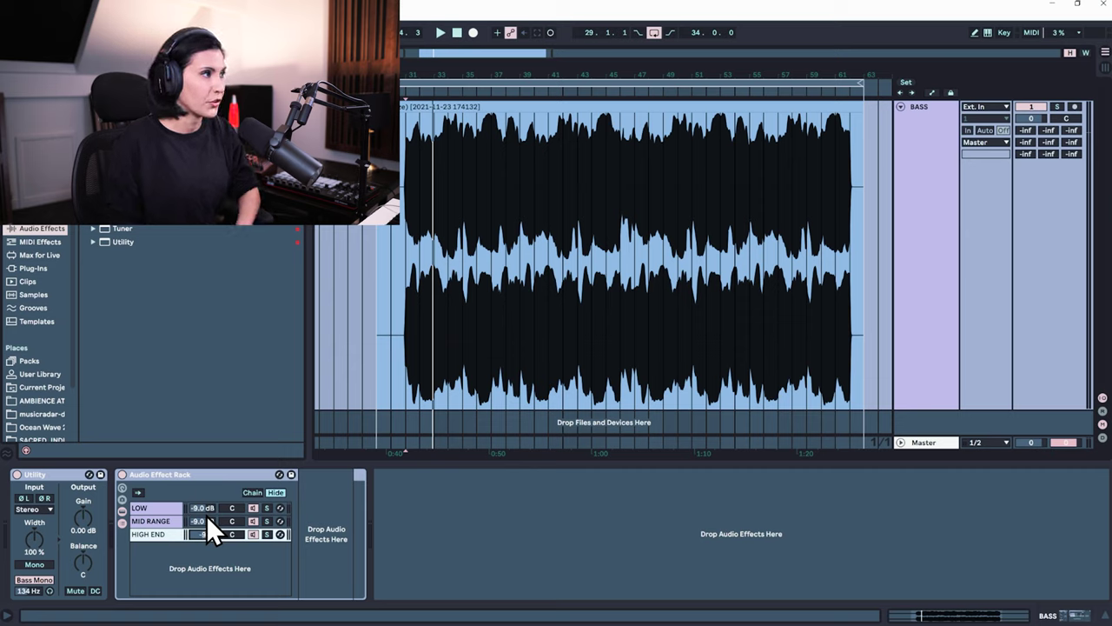
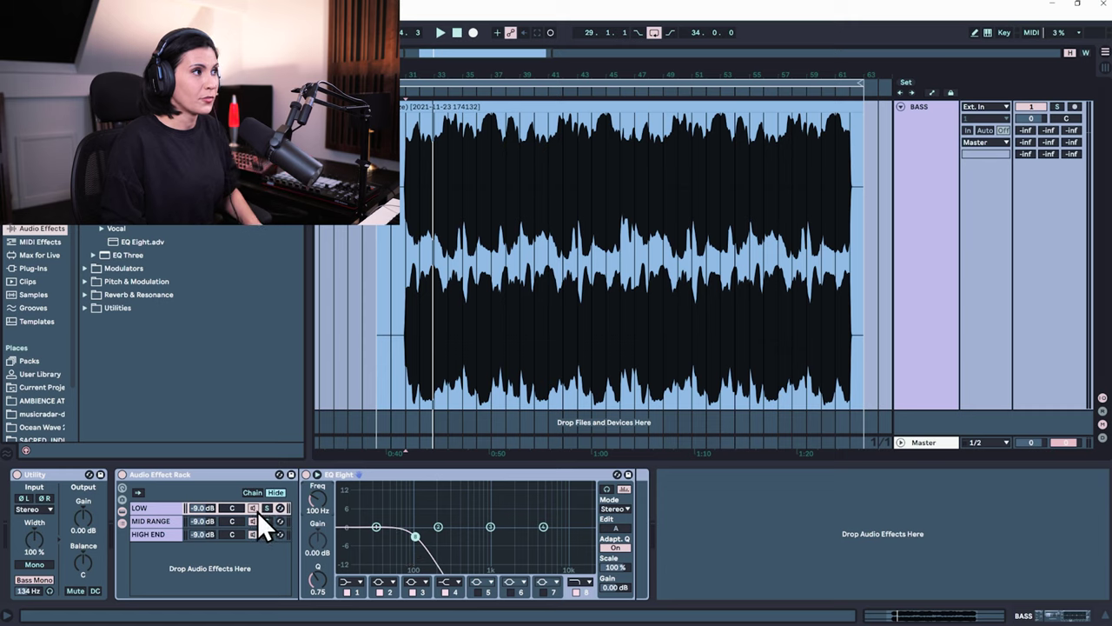
Step: Play the BASS clip from bar 31 with the LOW chain soloed to hear its EQ Eight filtering
key("space")
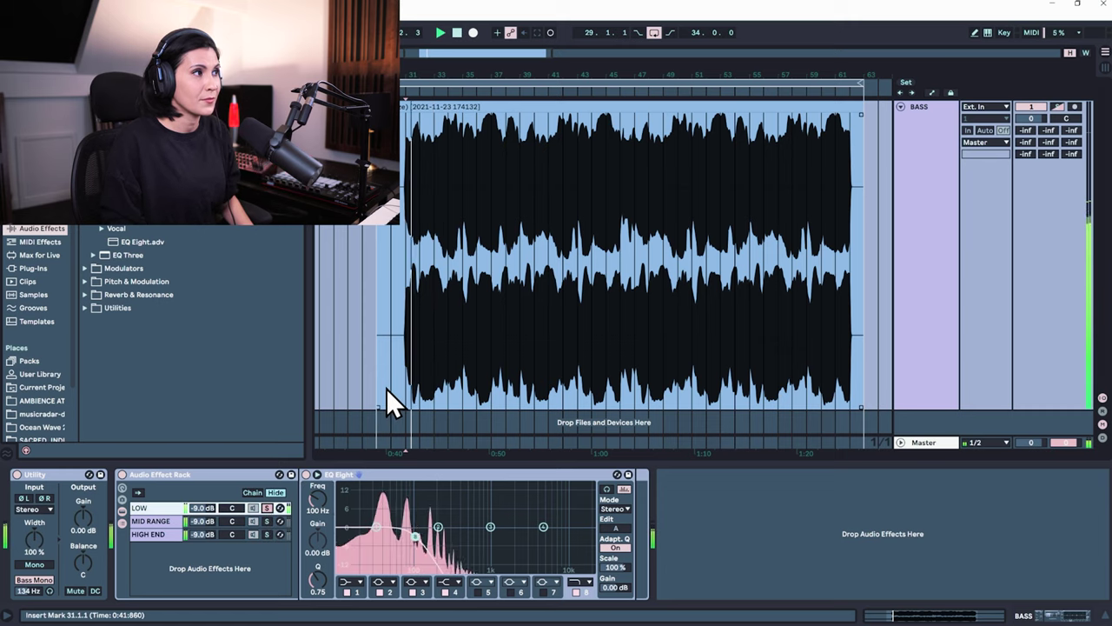
key("space")
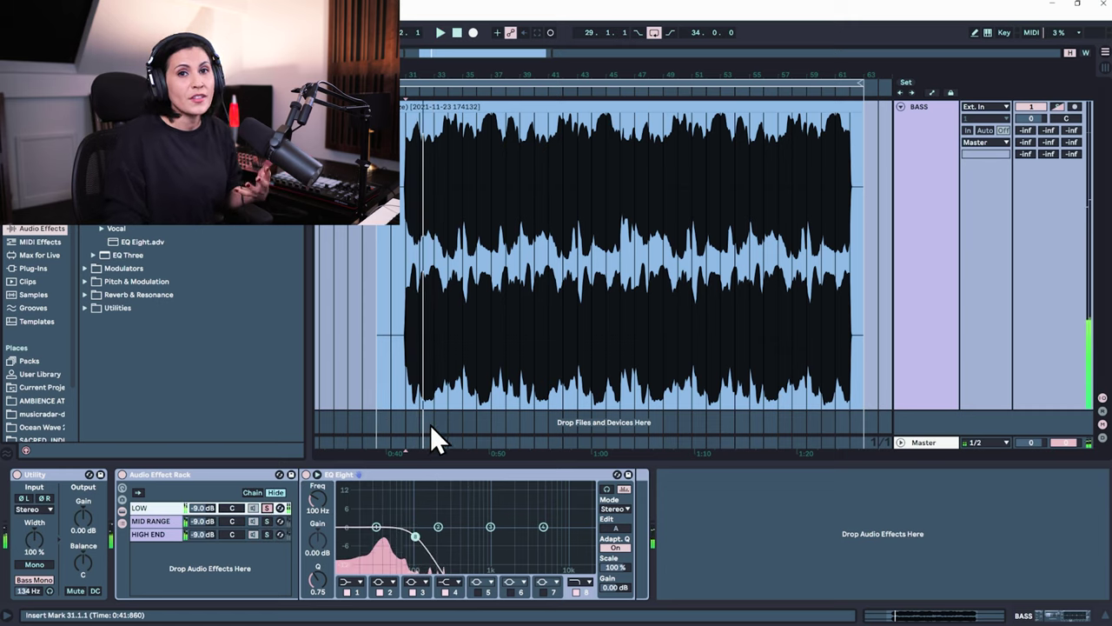
Step: Copy the LOW chain's EQ Eight to the MID RANGE chain and change the copy's band 8 filter to a low cut
left_click(407, 475)
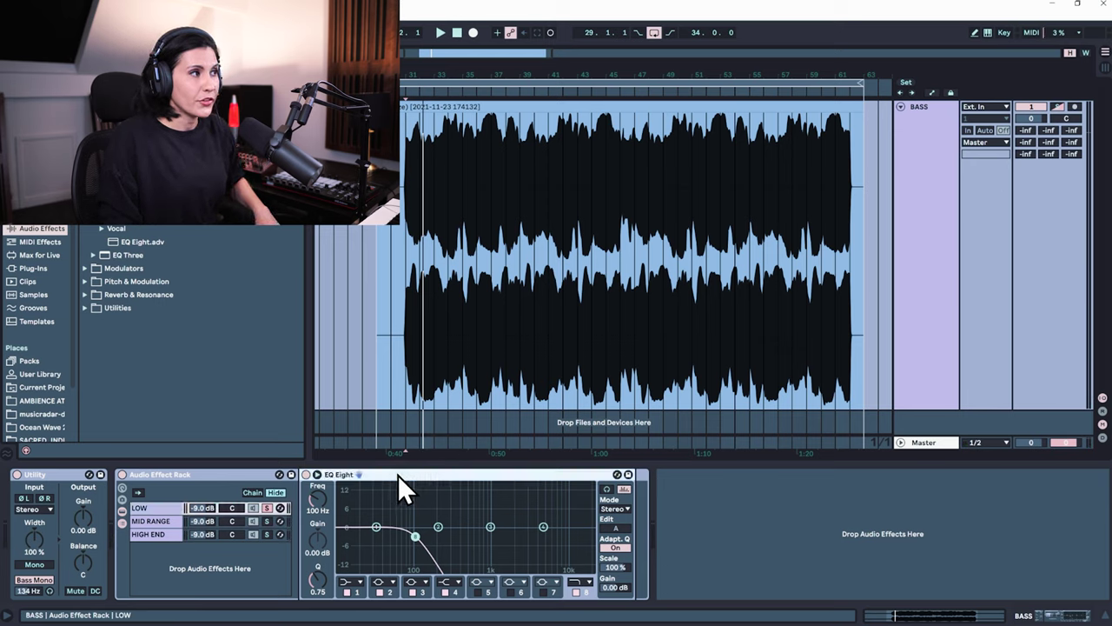
left_click_drag(409, 476, 184, 524)
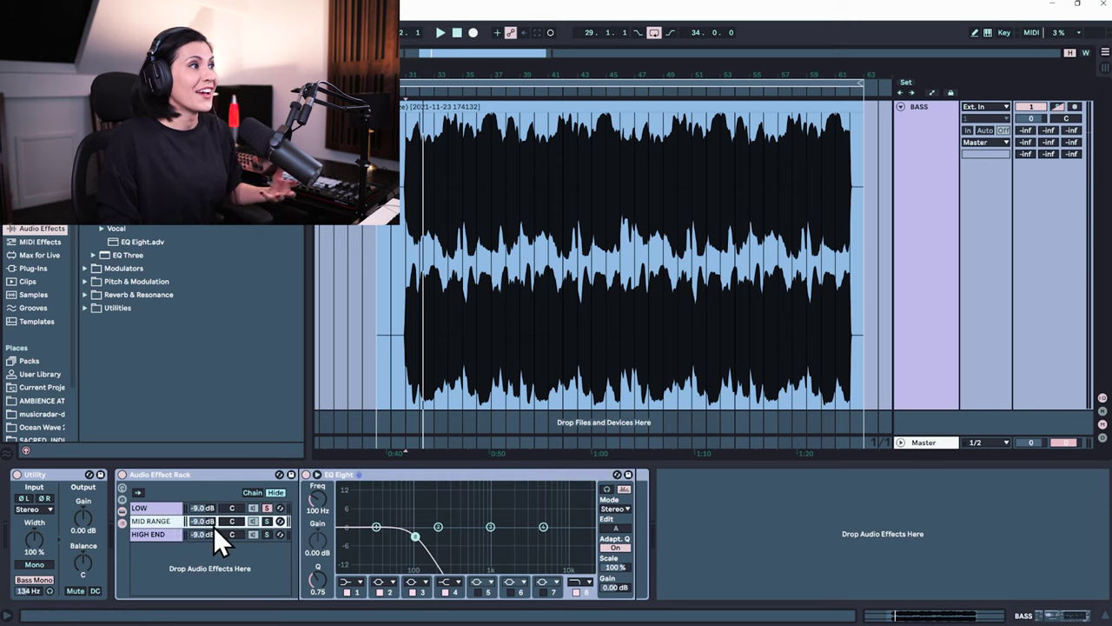
left_click(165, 522)
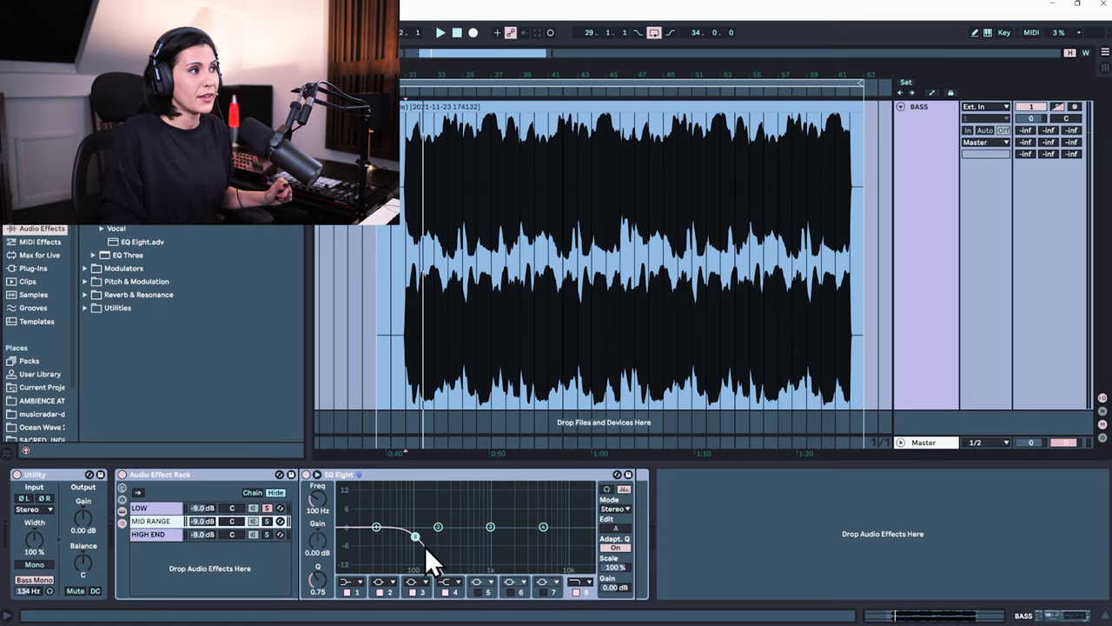
left_click(578, 584)
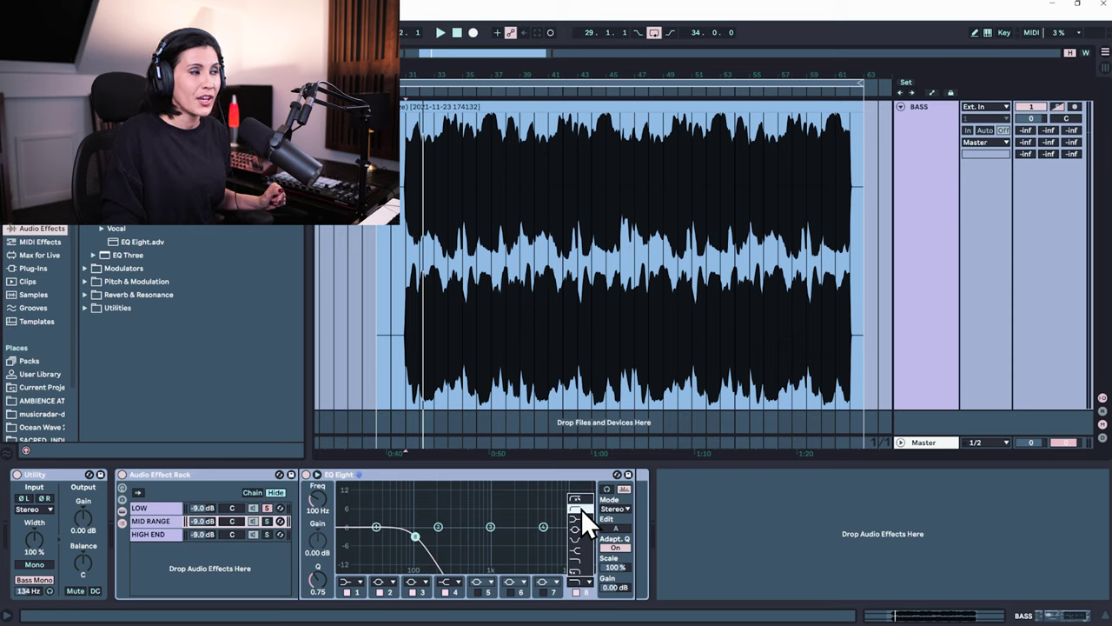
left_click(581, 509)
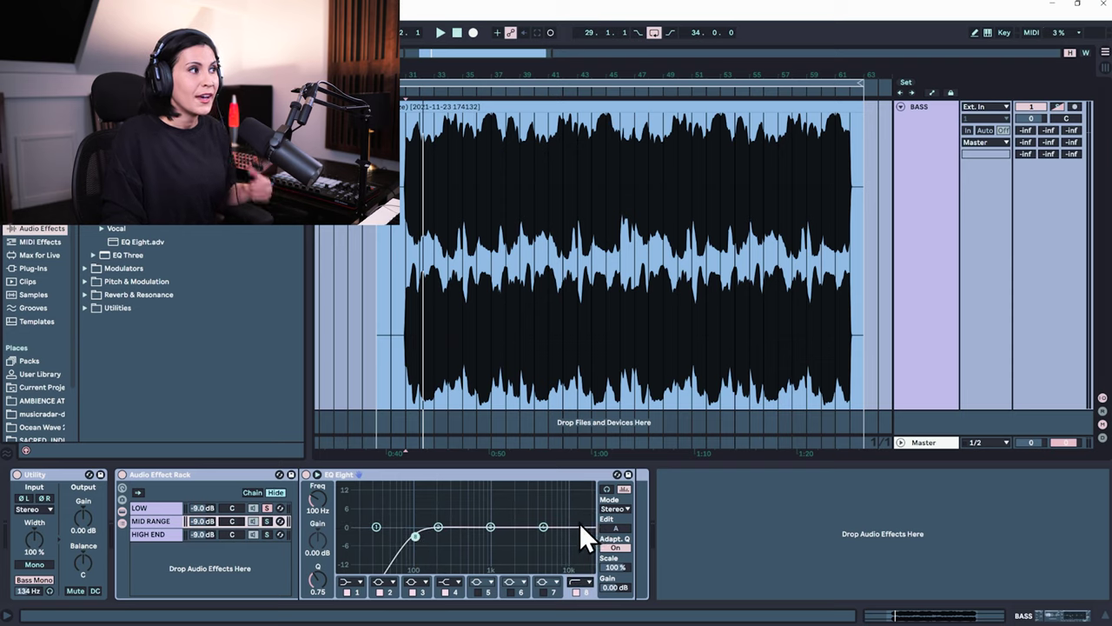
Step: Enable band 7 in the MID RANGE chain's EQ Eight as a high cut at 1.74 kHz
left_click(155, 511)
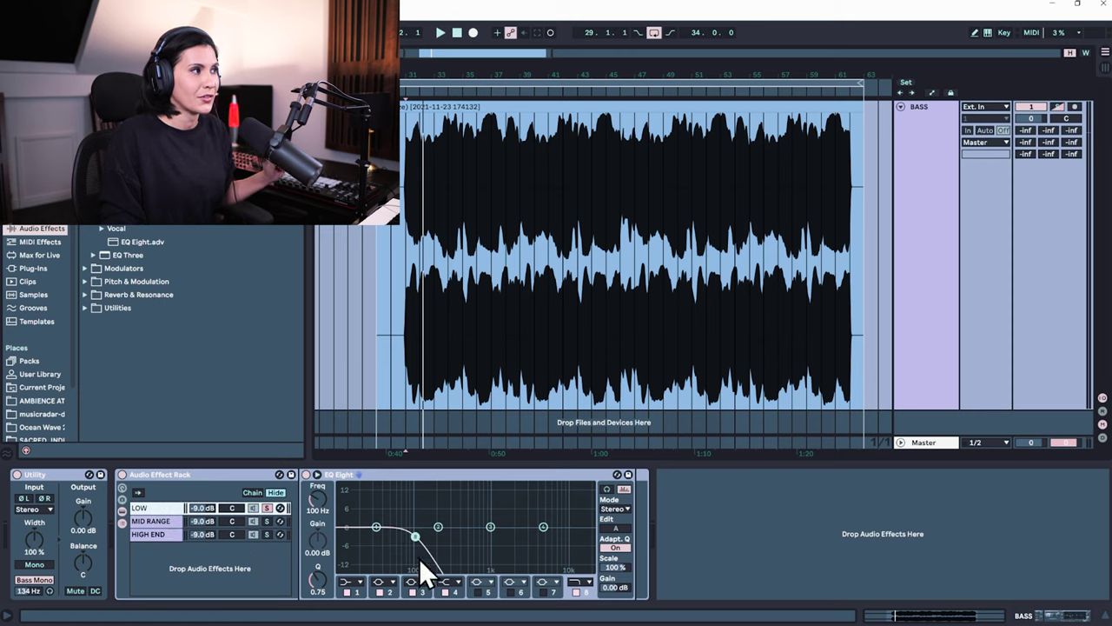
left_click(167, 522)
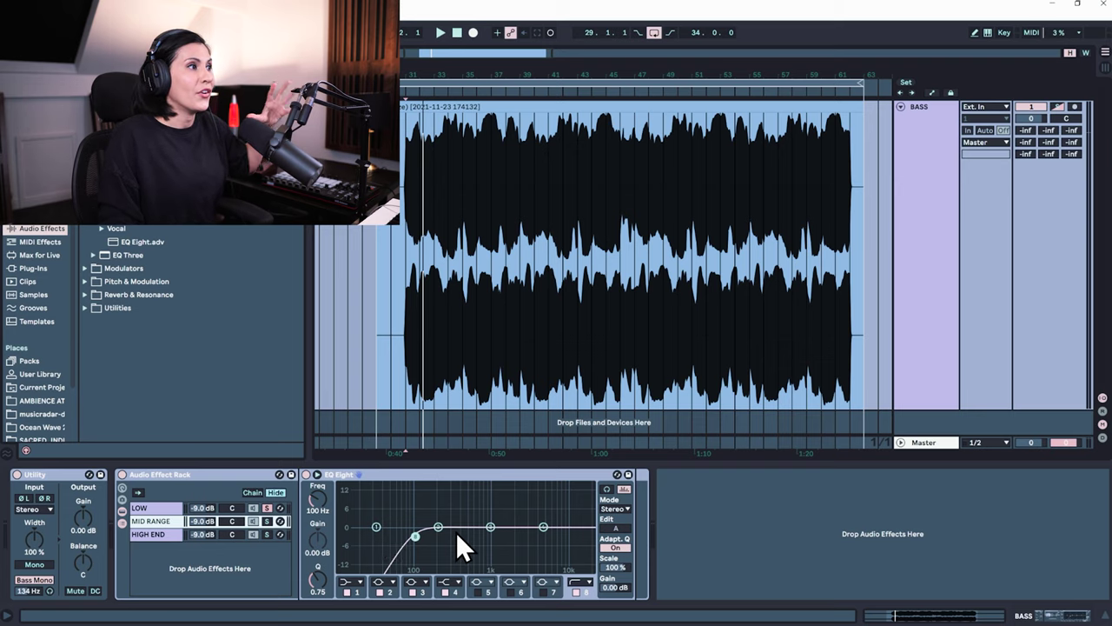
left_click(546, 587)
left_click(556, 563)
left_click(545, 591)
left_click_drag(544, 528, 510, 538)
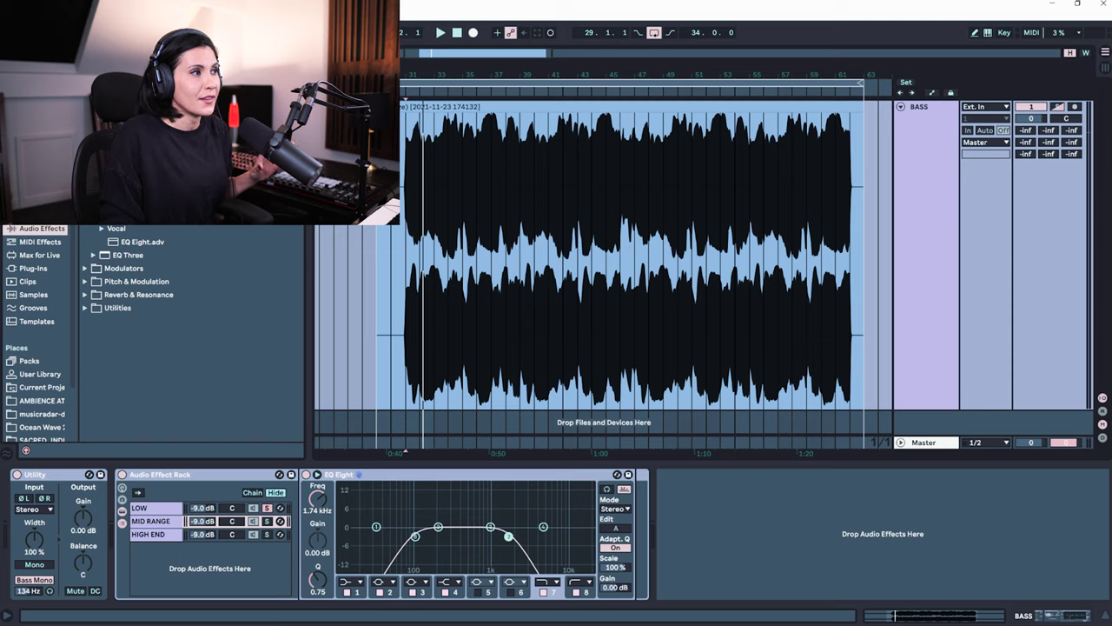
left_click(496, 476)
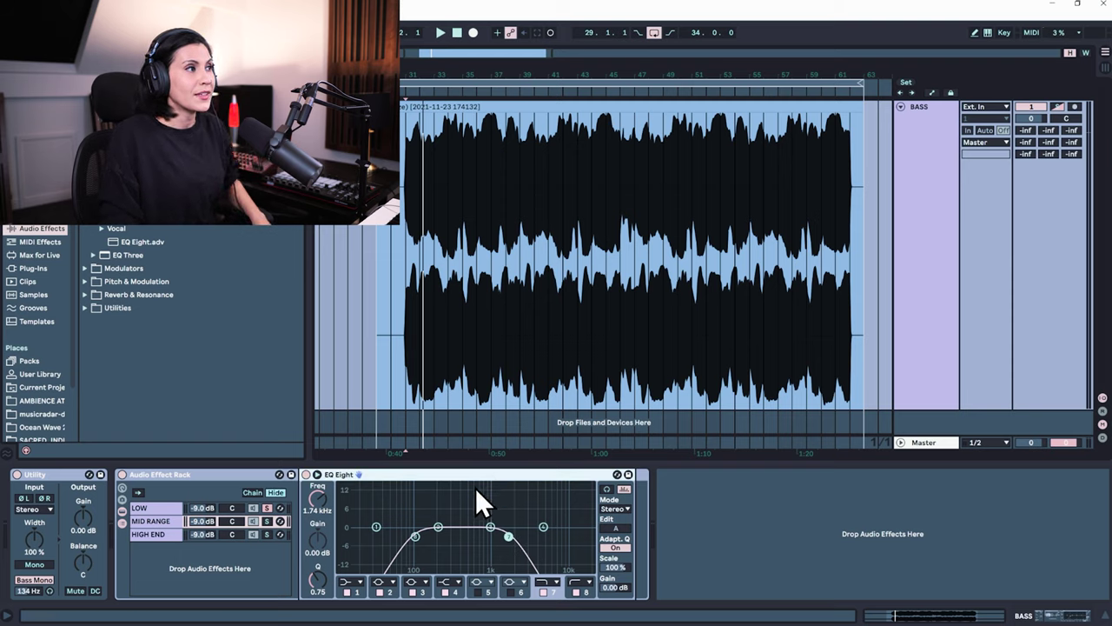
Step: Copy the MID RANGE chain's EQ Eight to the HIGH END chain and show the HIGH END chain's devices
left_click_drag(474, 479, 160, 538)
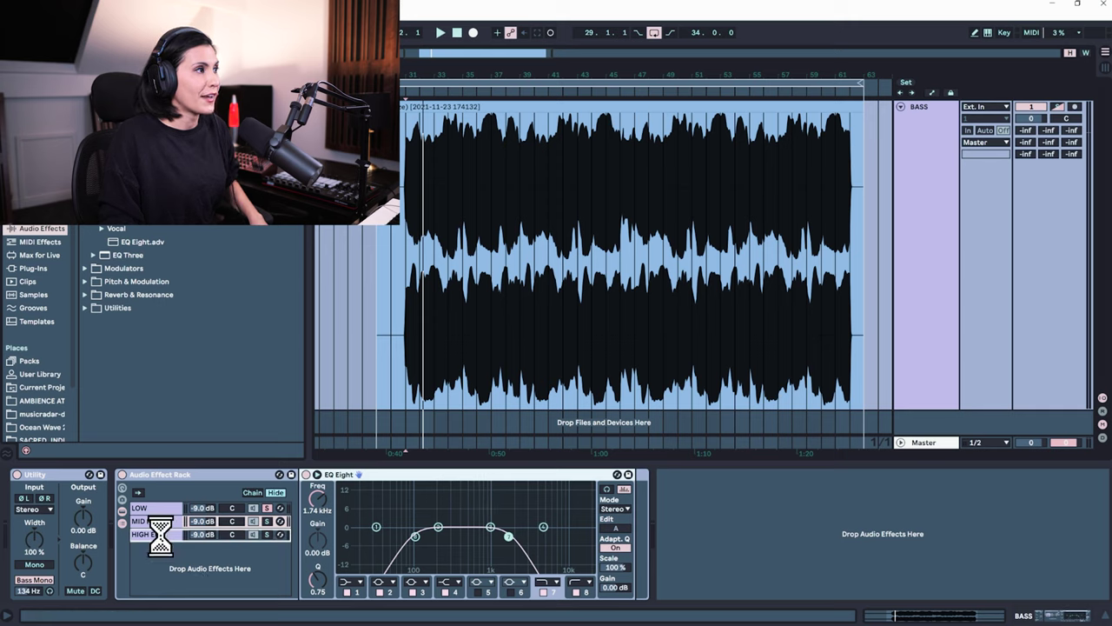
left_click(161, 535)
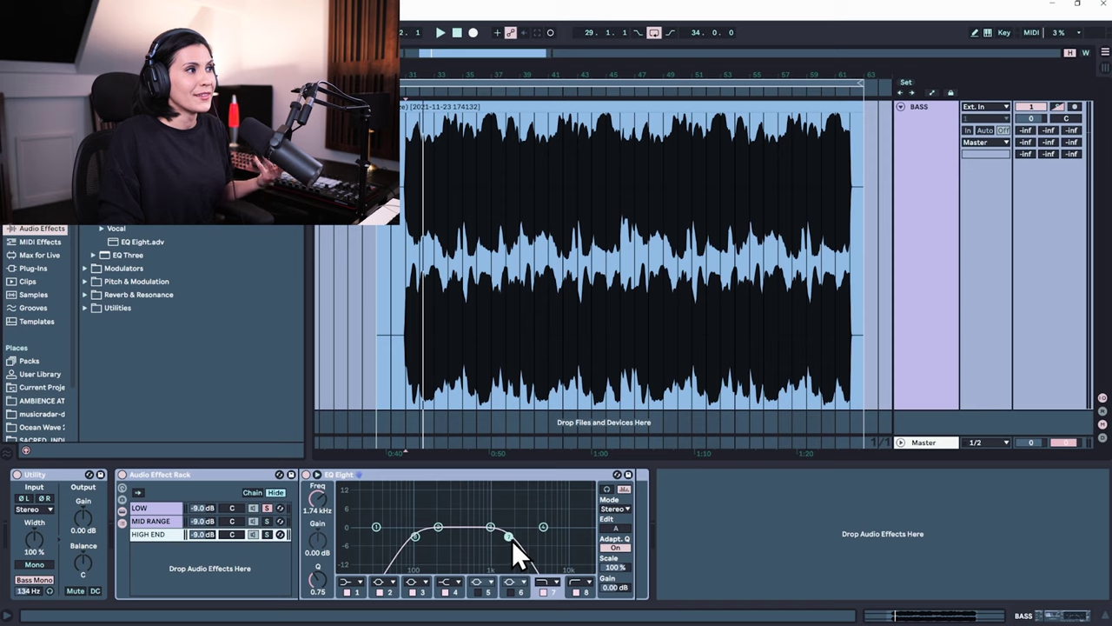
left_click(166, 523)
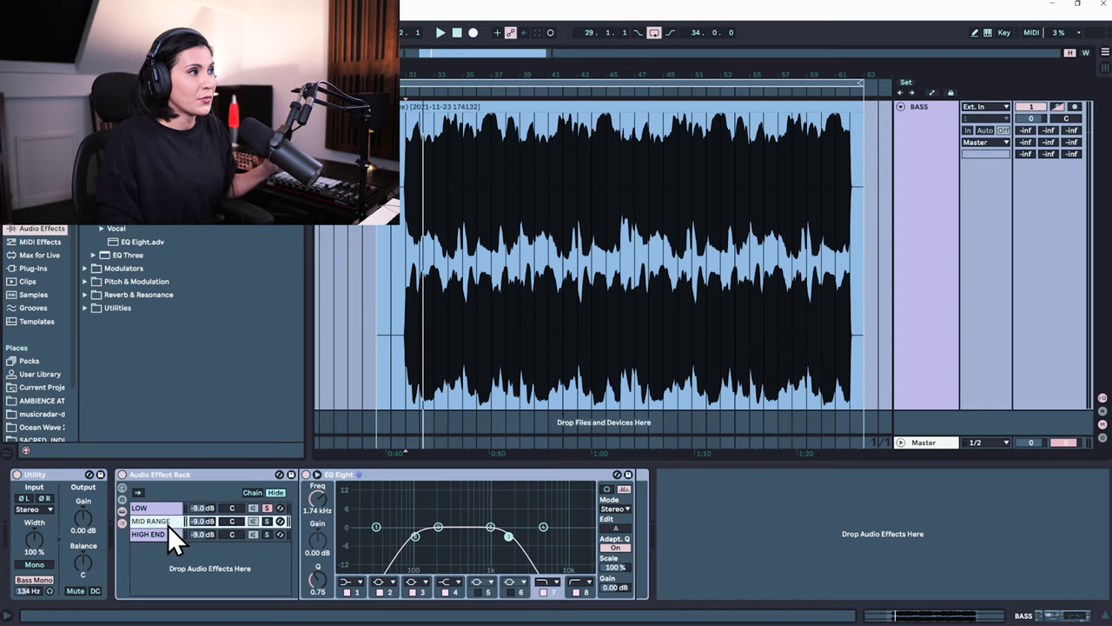
left_click(165, 534)
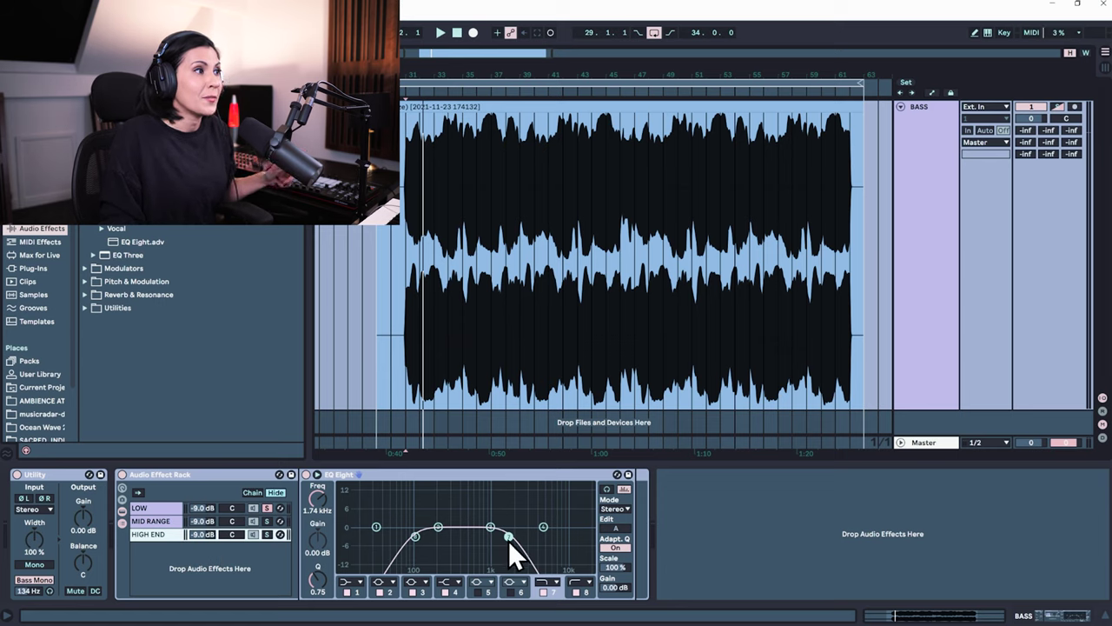
Step: Change band 7 in the HIGH END chain's EQ Eight to a low cut and compare the filters across the three chains
left_click(543, 583)
left_click(544, 508)
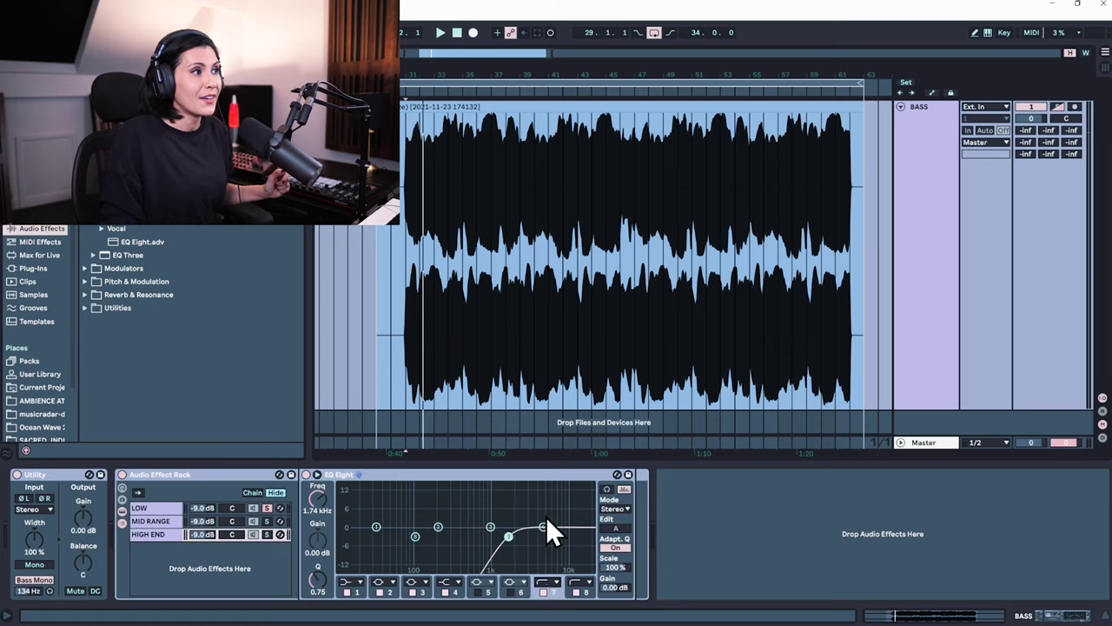
left_click(156, 508)
left_click(167, 521)
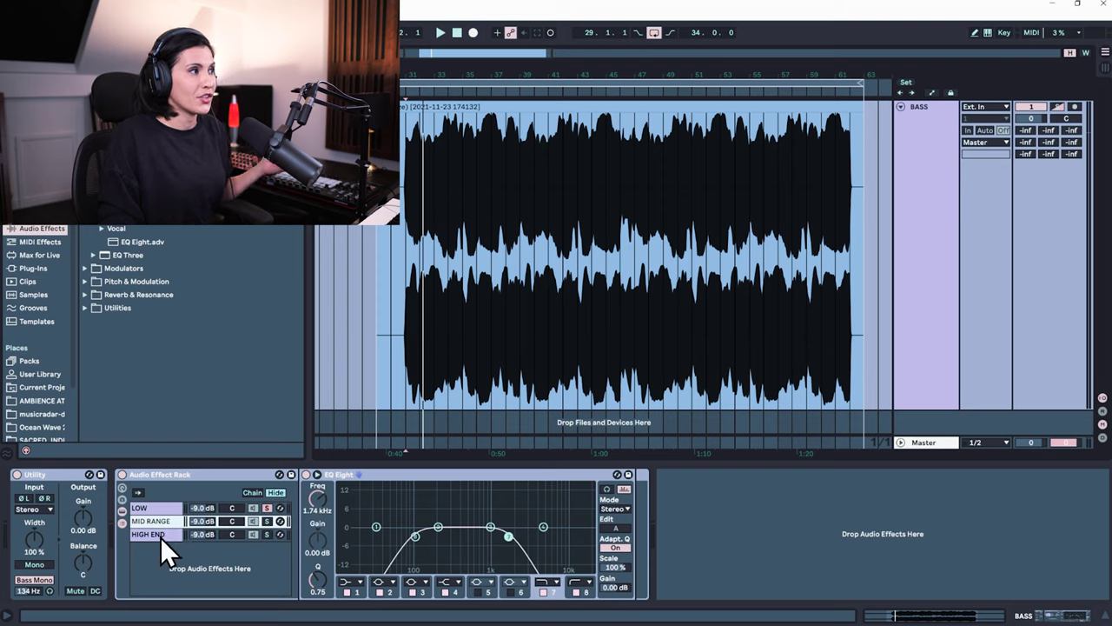
left_click(162, 535)
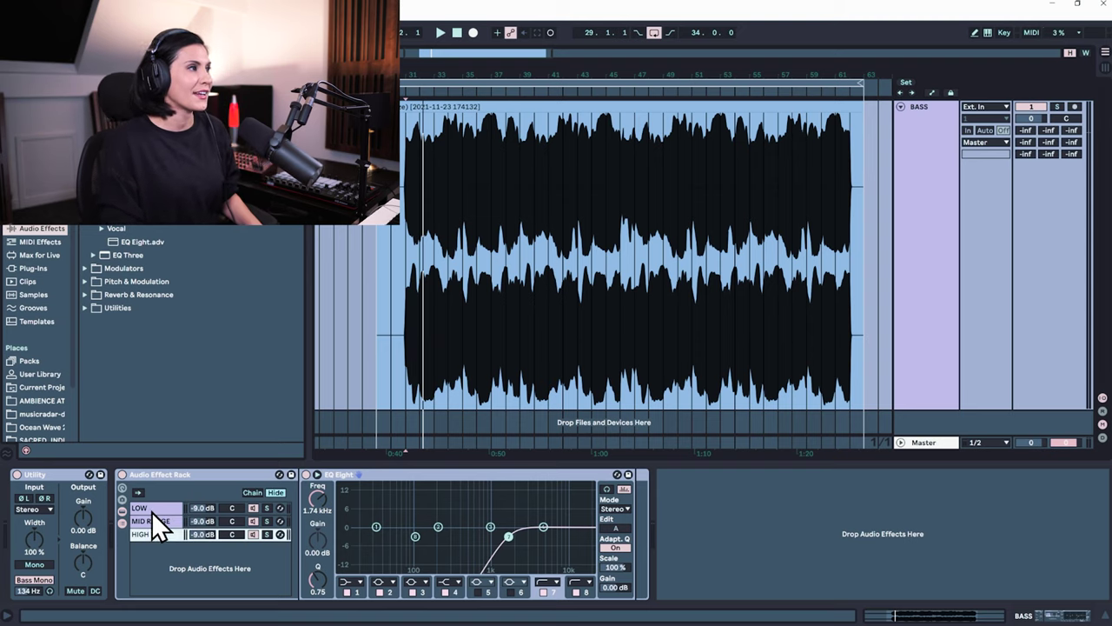
Step: Add a default Saturator after the EQ Eight in the LOW chain
left_click(152, 511)
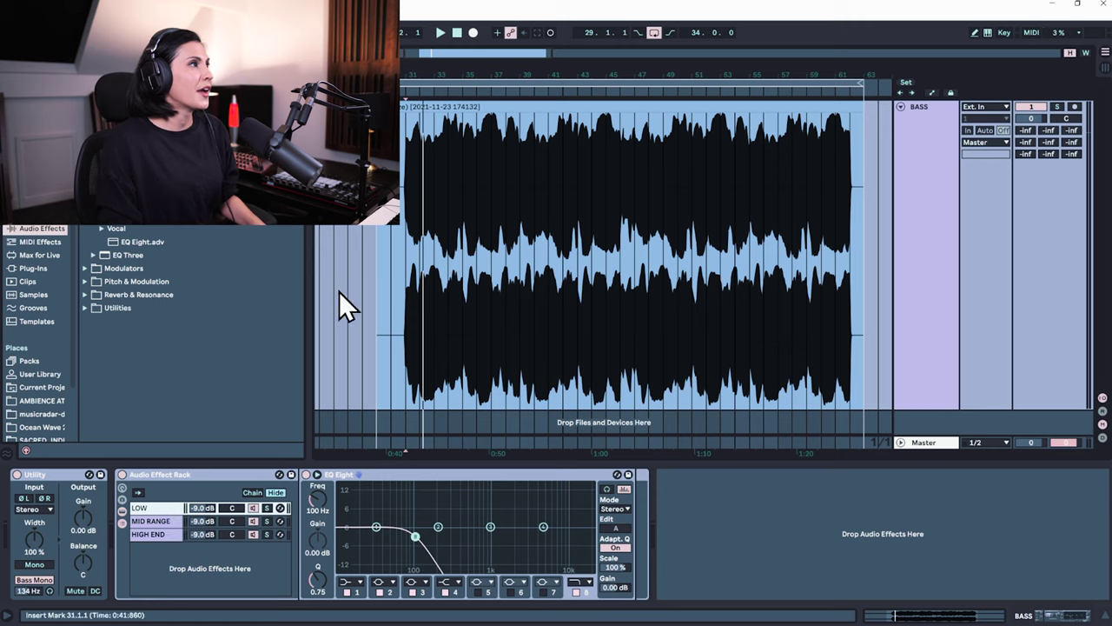
left_click(87, 202)
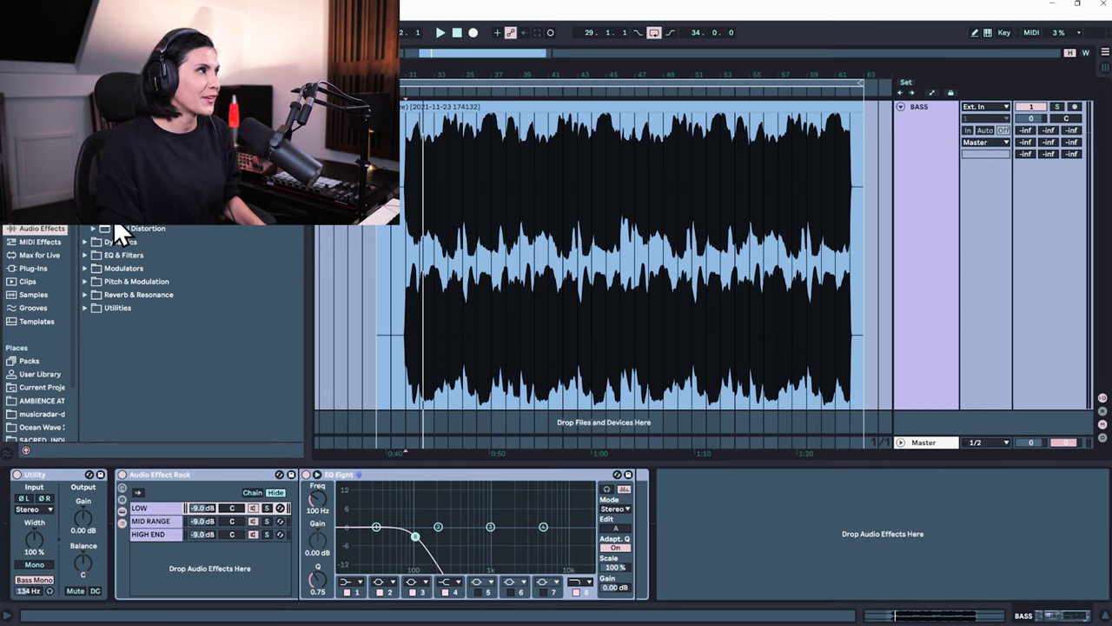
left_click_drag(113, 216, 168, 514)
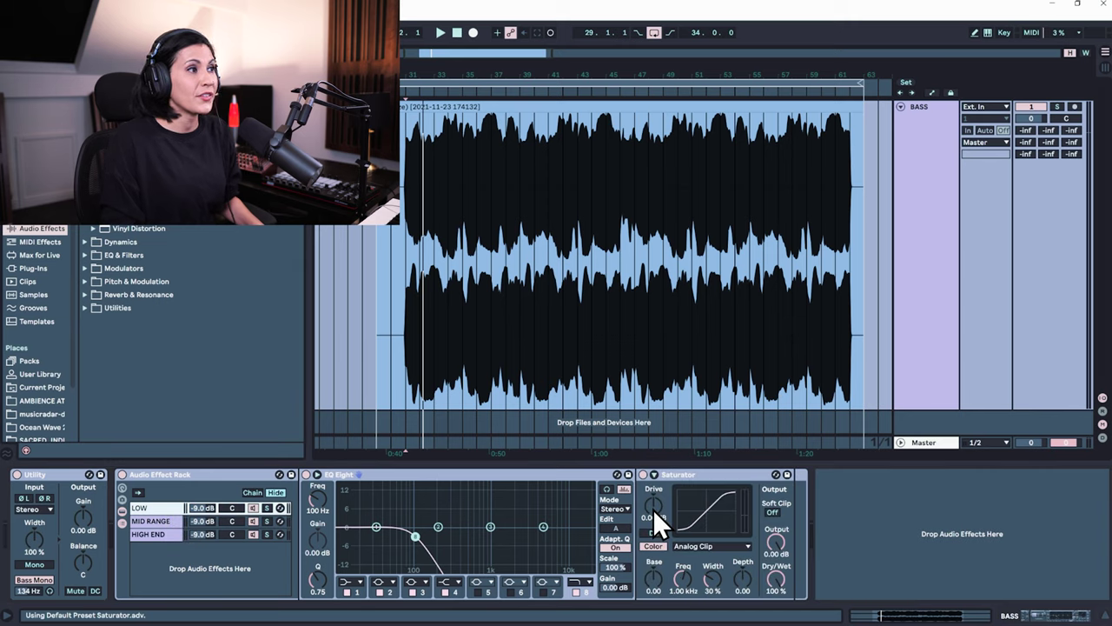
Step: Solo the LOW chain and raise its Saturator's Drive while the BASS clip plays
left_click(268, 508)
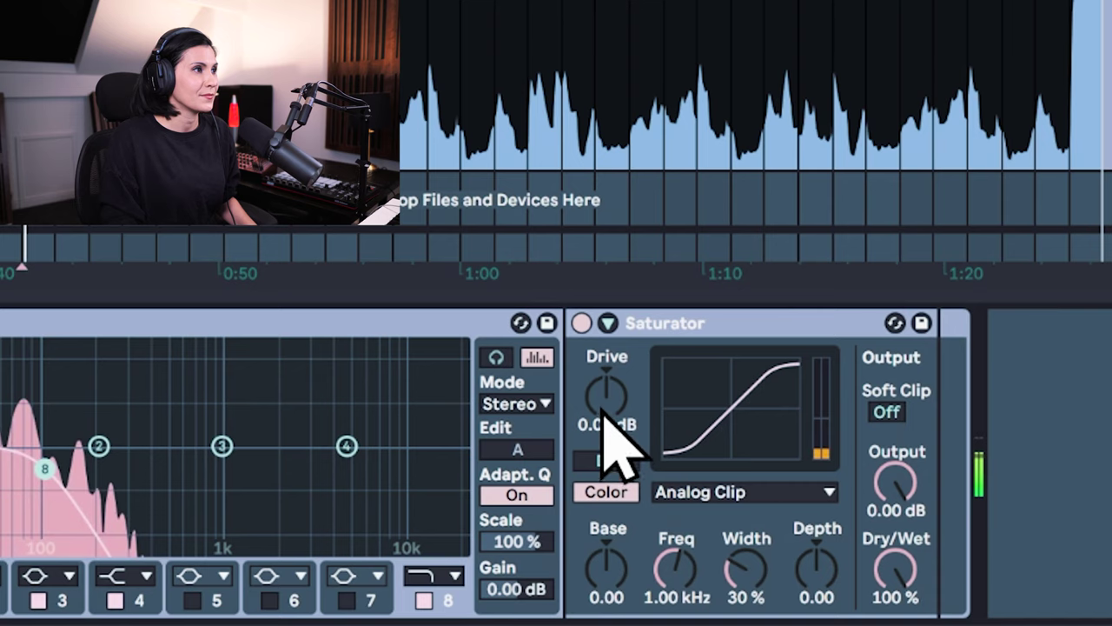
left_click_drag(652, 505, 653, 494)
mouse_move(607, 396)
left_mouse_down()
mouse_move(606, 322)
mouse_move(606, 375)
left_mouse_up()
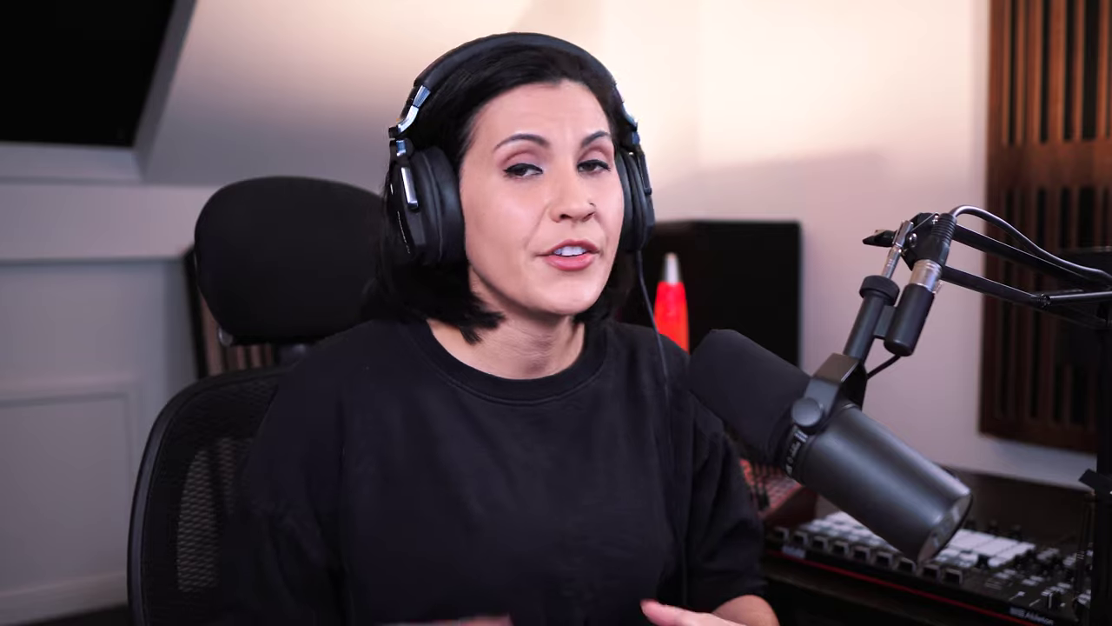